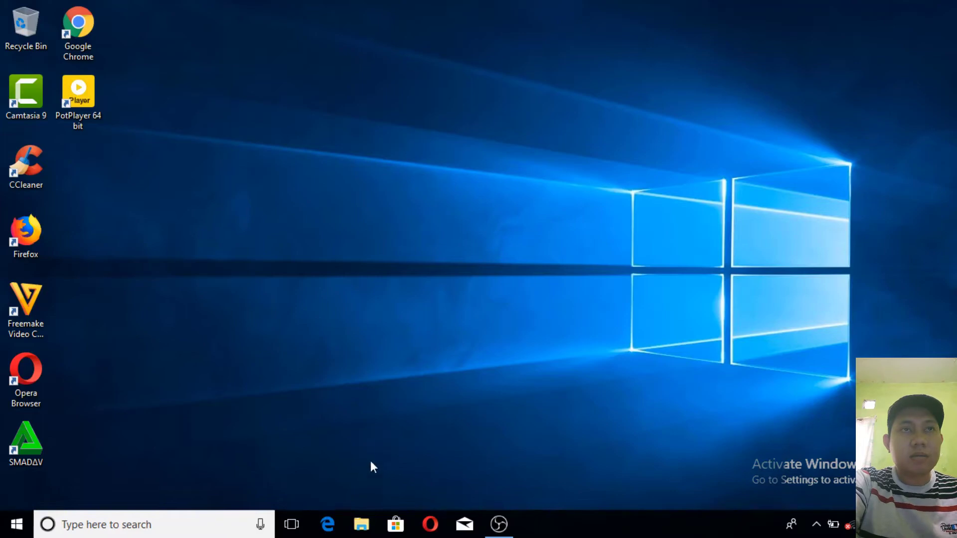
Step: Extract the HOMTOM-HT50 firmware archive in Downloads > Compressed into the same folder, supplying the archive password
{"action": "left_click", "coordinate": [362, 525]}
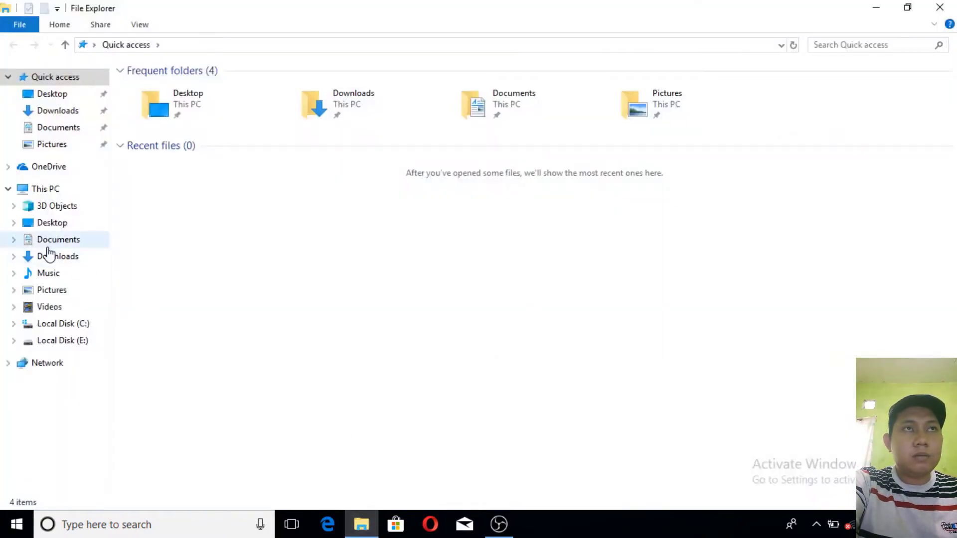
{"action": "left_click", "coordinate": [47, 258]}
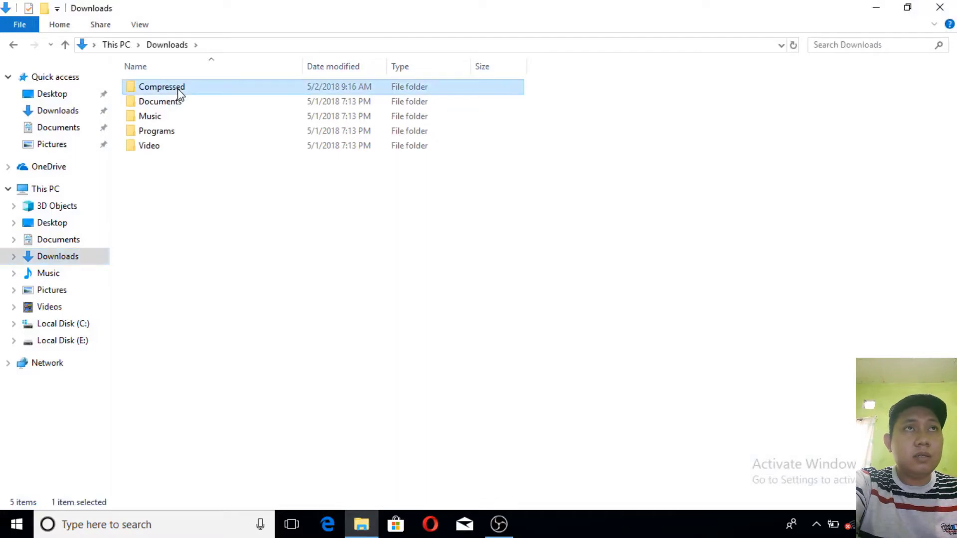
{"action": "double_click", "coordinate": [179, 91]}
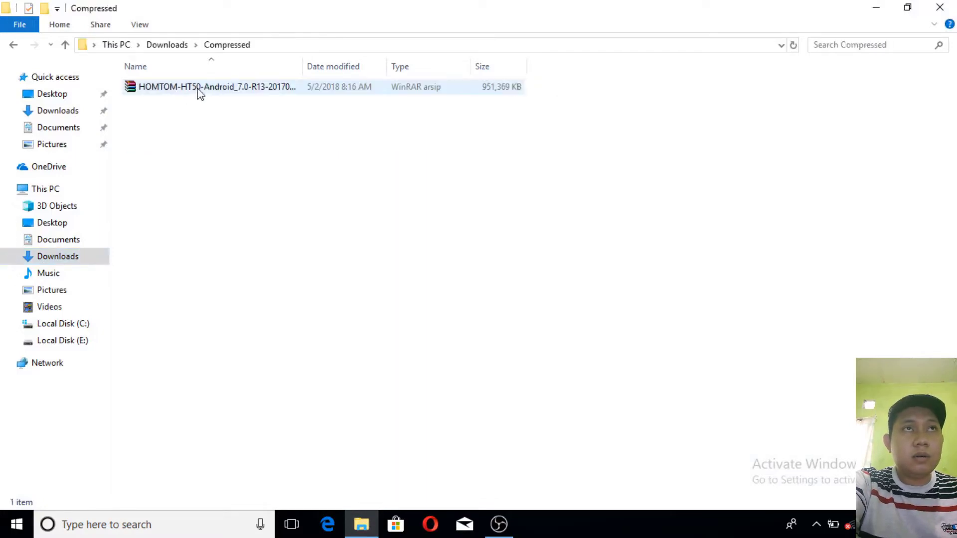
{"action": "left_click", "coordinate": [203, 92]}
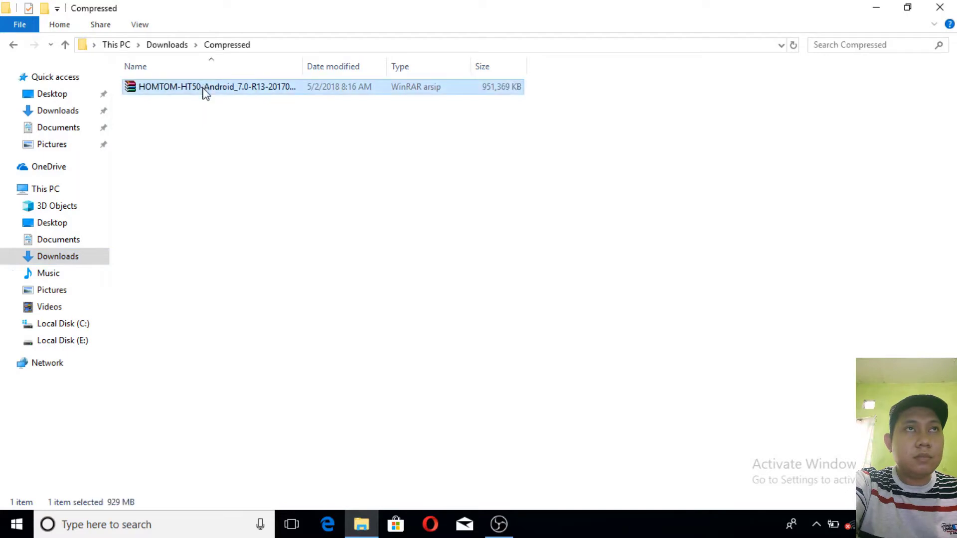
{"action": "right_click", "coordinate": [207, 95]}
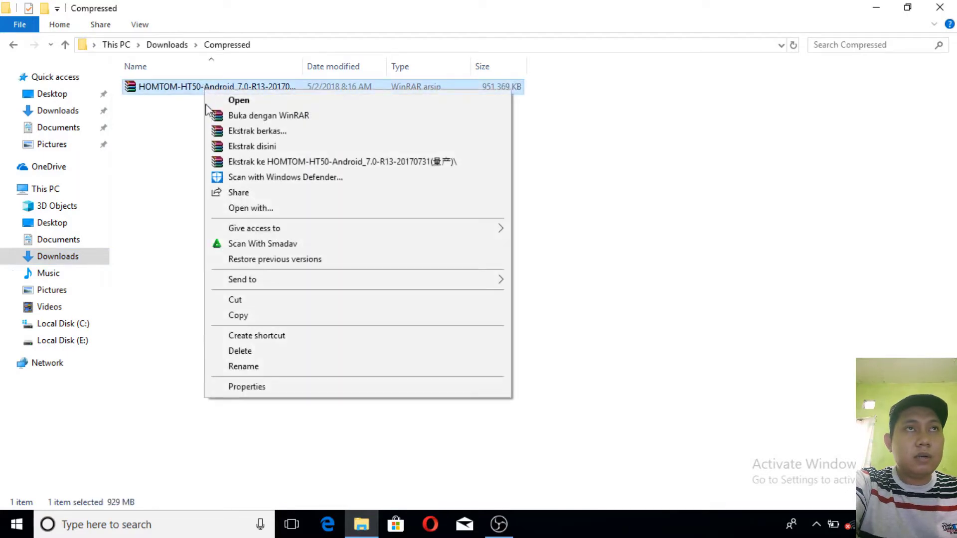
{"action": "left_click", "coordinate": [227, 147]}
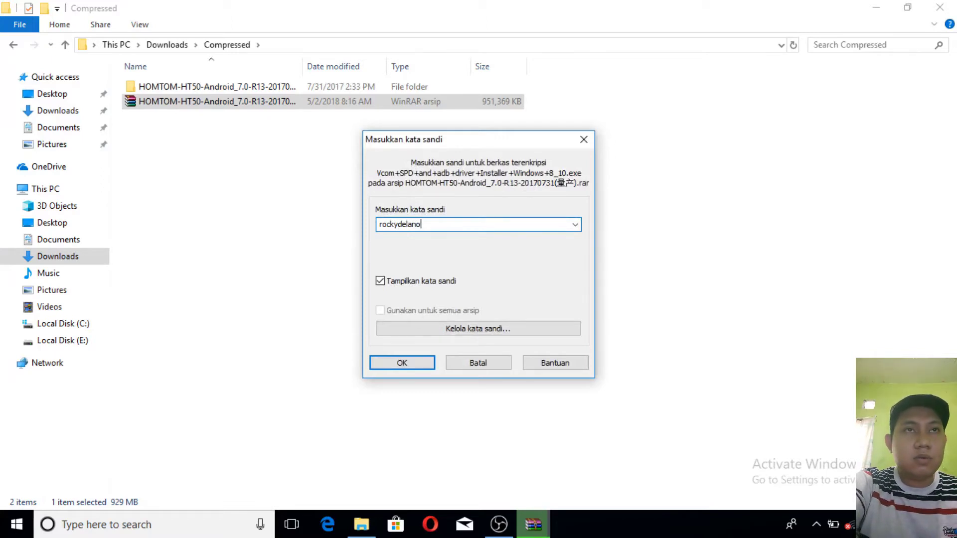
{"action": "left_click", "coordinate": [403, 363]}
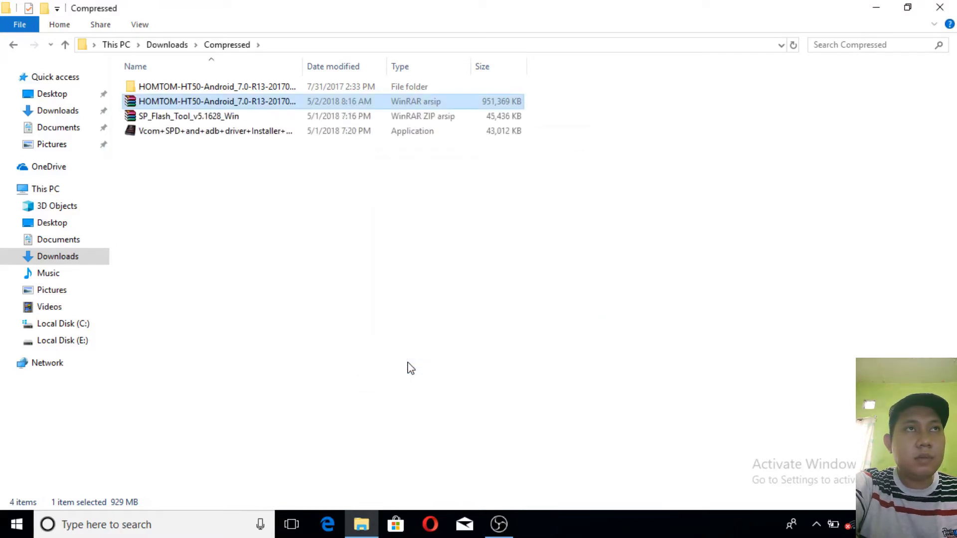
{"action": "left_click", "coordinate": [310, 260]}
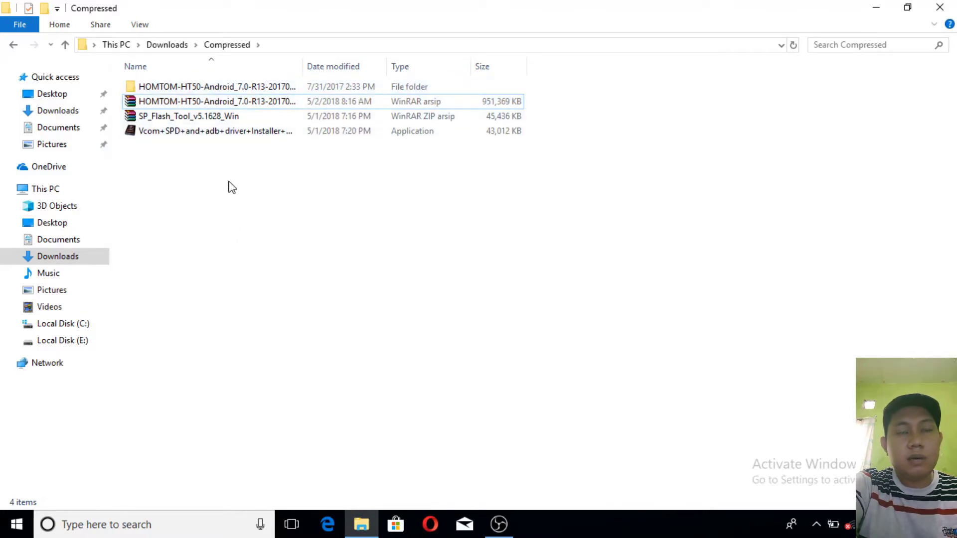
Step: Launch the Vcom+SPD+and+adb+driver+Installer+Windows+8_10 application and accept its license agreement
{"action": "mouse_move", "coordinate": [189, 136]}
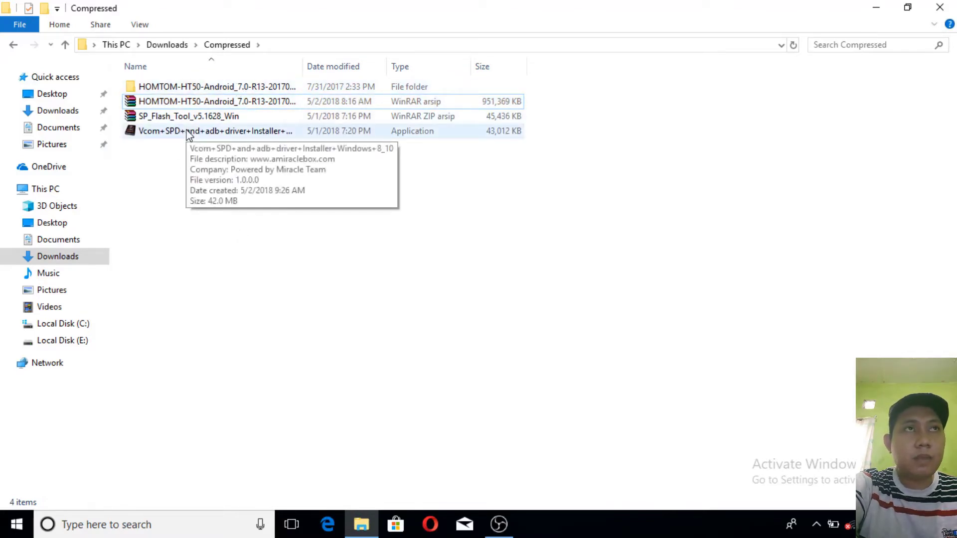
{"action": "left_click", "coordinate": [188, 136]}
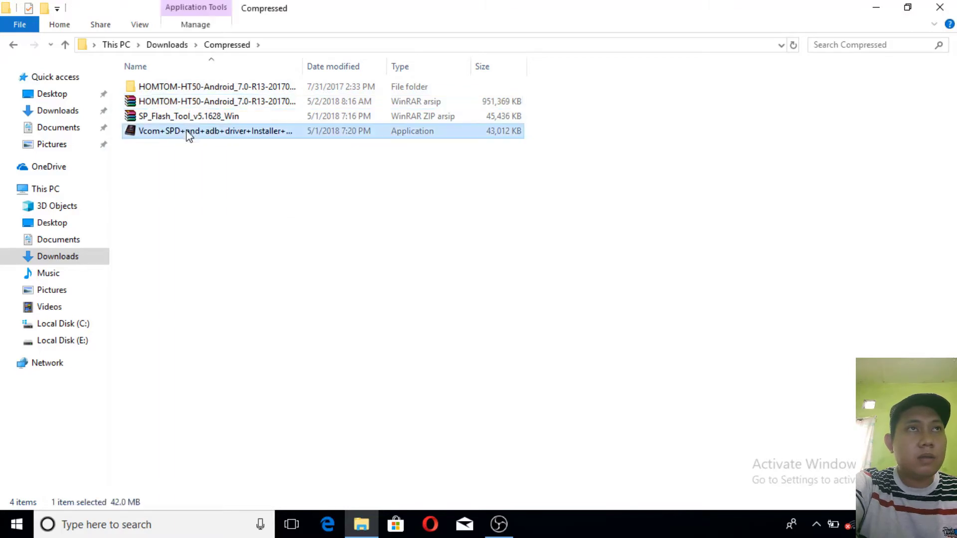
{"action": "left_click", "coordinate": [193, 171]}
{"action": "double_click", "coordinate": [189, 135]}
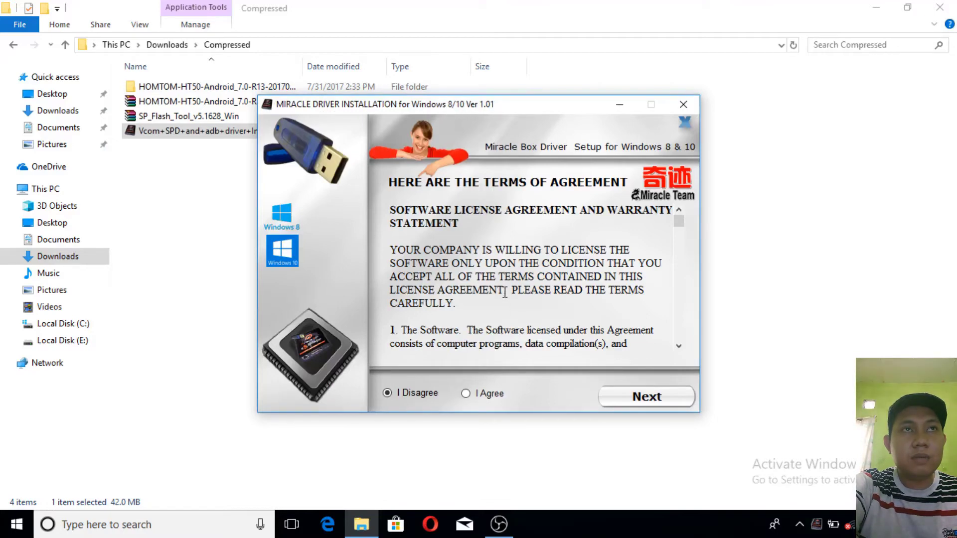
{"action": "left_click", "coordinate": [467, 395]}
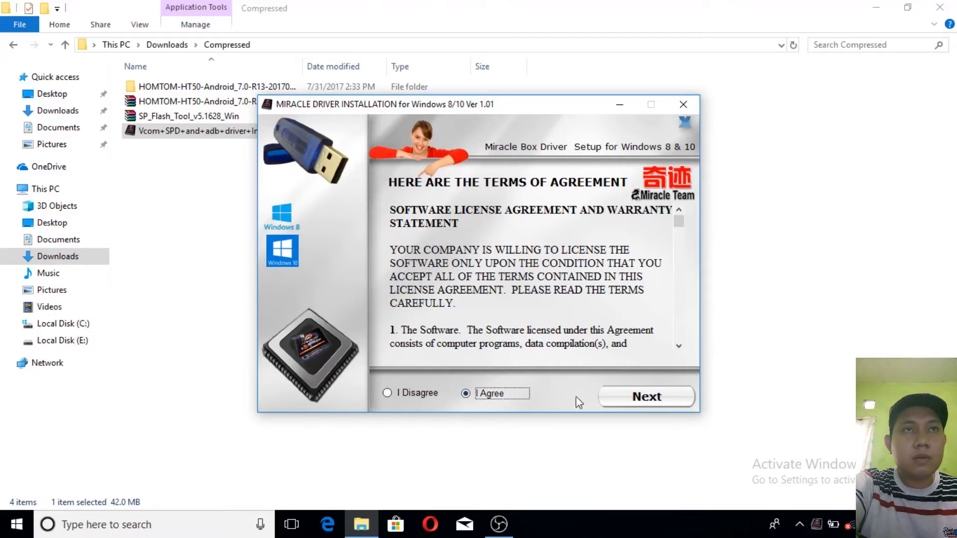
{"action": "left_click", "coordinate": [635, 399]}
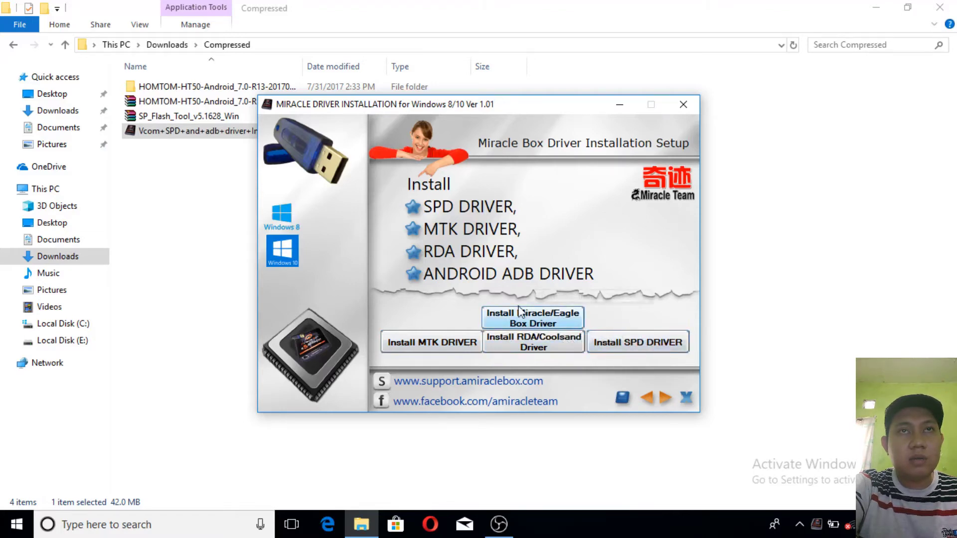
Step: Run the Miracle/Eagle Box driver installation with the computer restart postponed, and exit the driver installer
{"action": "left_click", "coordinate": [557, 326]}
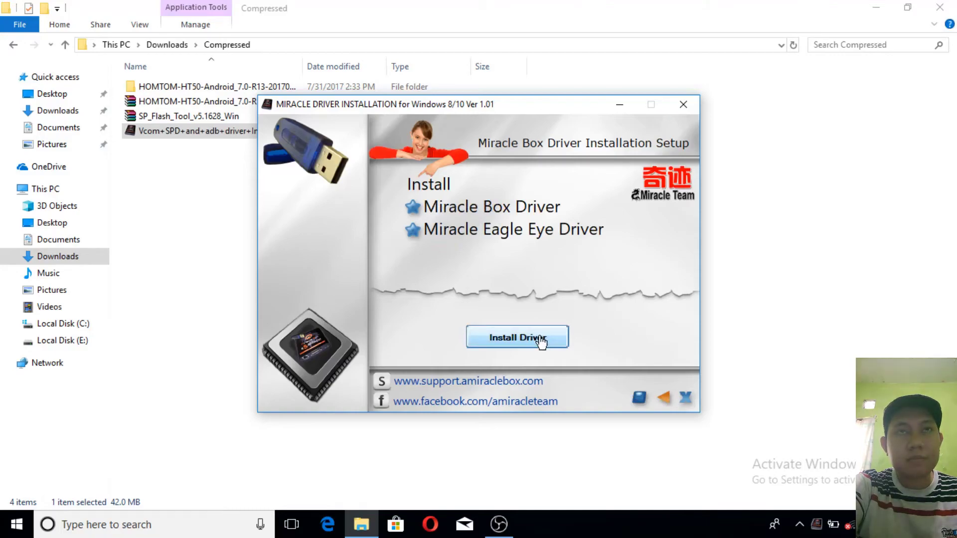
{"action": "left_click", "coordinate": [541, 341]}
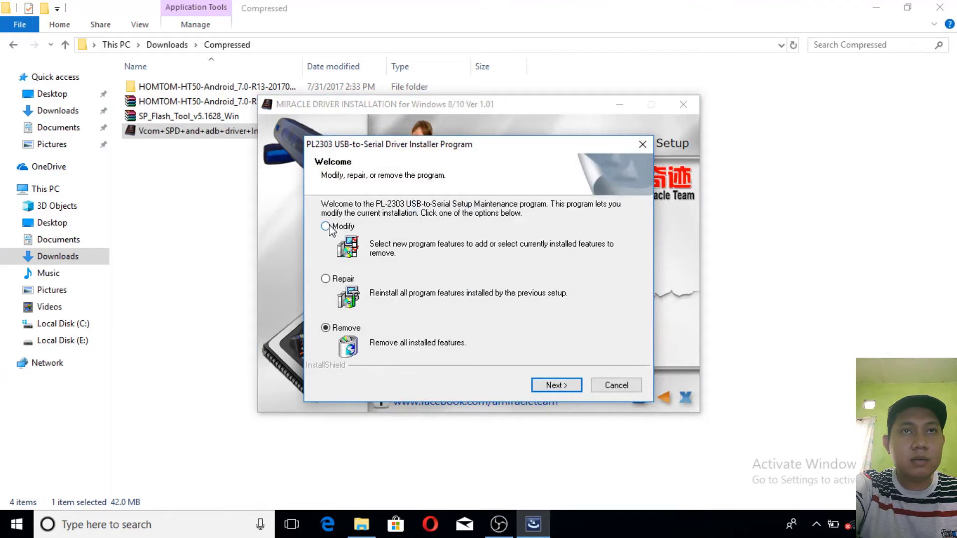
{"action": "left_click", "coordinate": [546, 388]}
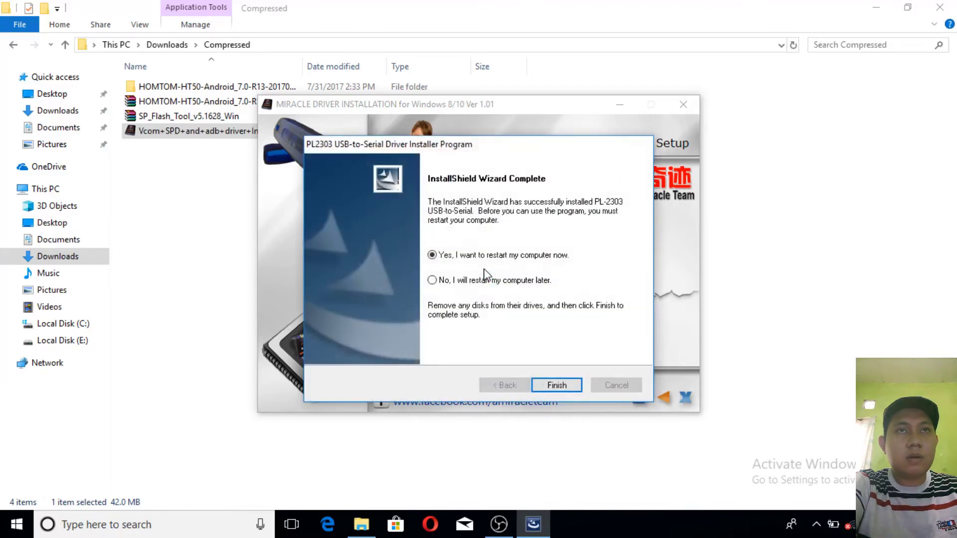
{"action": "left_click", "coordinate": [475, 282]}
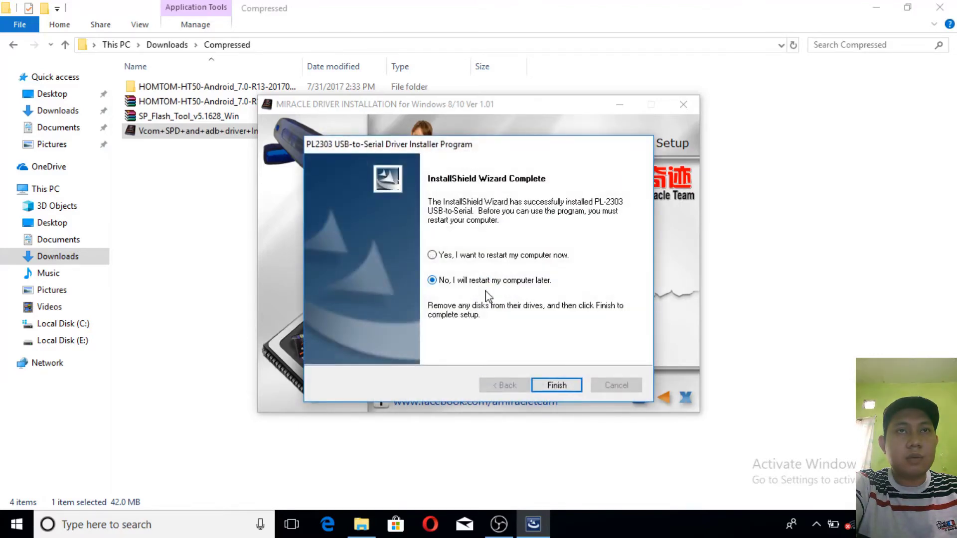
{"action": "left_click", "coordinate": [557, 385]}
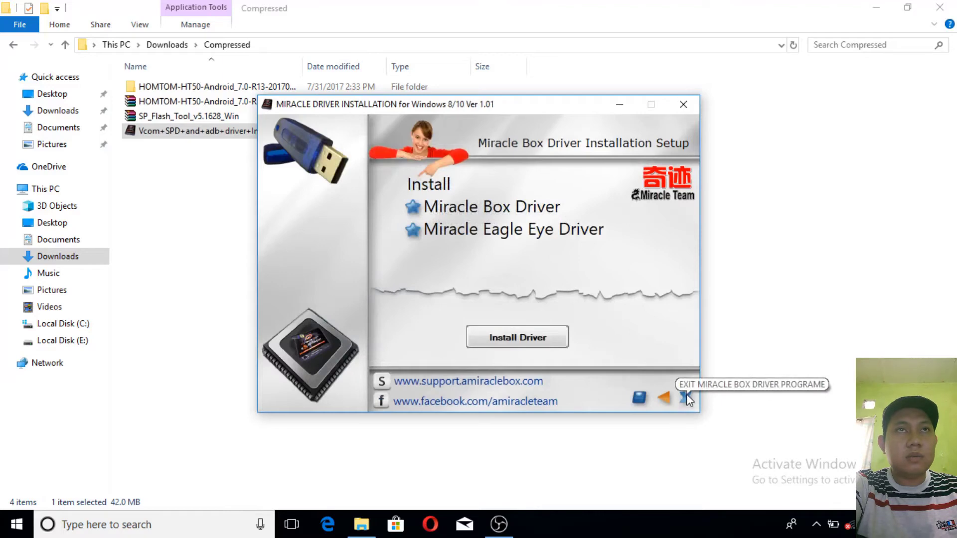
{"action": "left_click", "coordinate": [683, 106]}
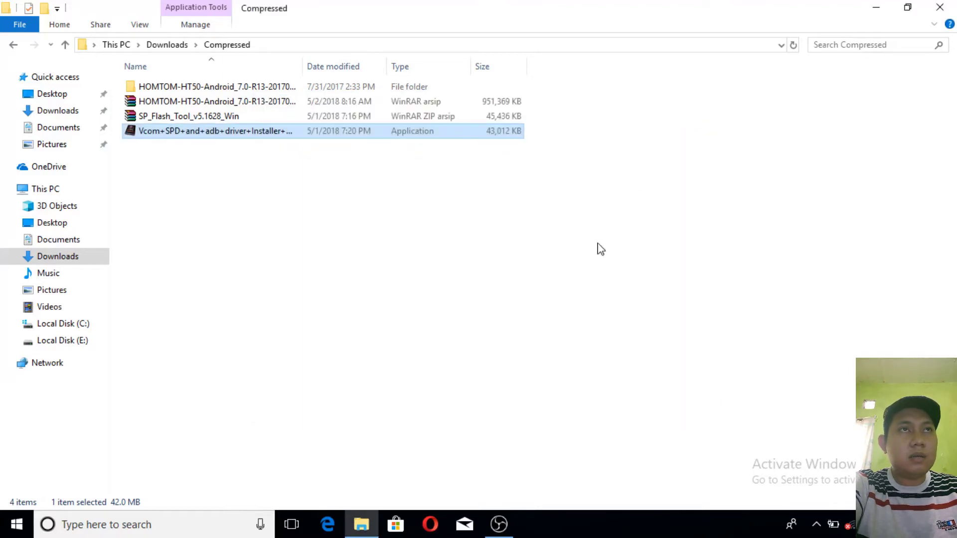
{"action": "left_click", "coordinate": [359, 269]}
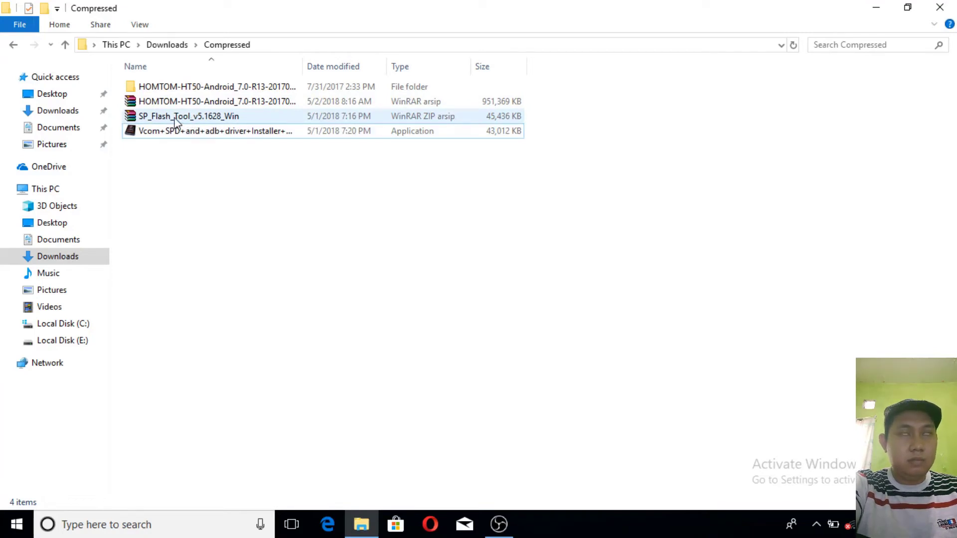
{"action": "left_click", "coordinate": [176, 120]}
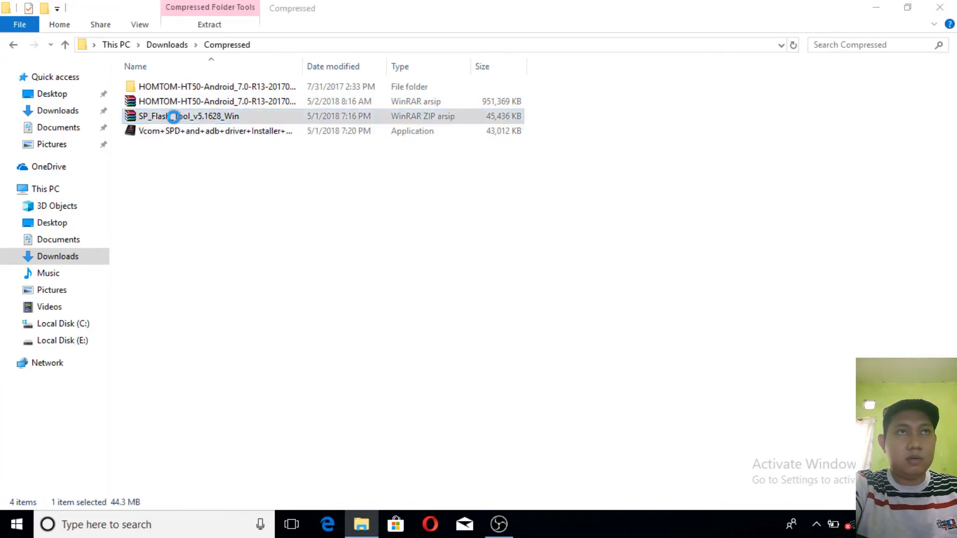
{"action": "double_click", "coordinate": [177, 120]}
{"action": "left_click", "coordinate": [787, 100]}
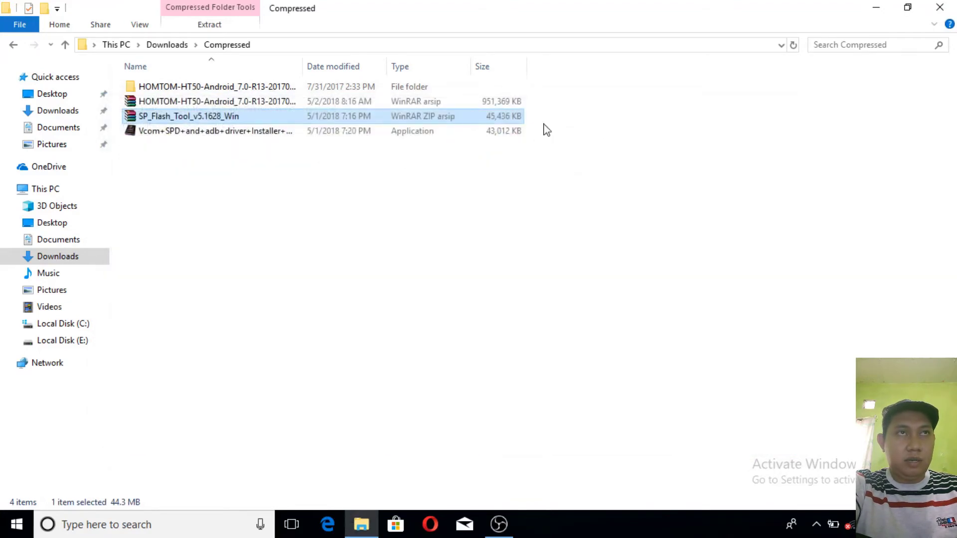
Step: Extract the SP_Flash_Tool_v5.1628_Win archive into the current folder and start flash_tool from the extracted folder
{"action": "right_click", "coordinate": [166, 118]}
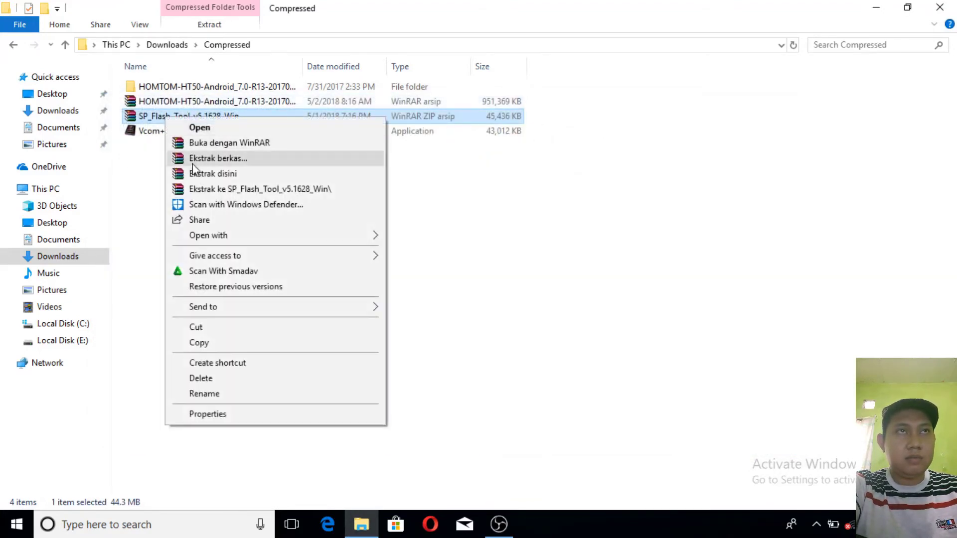
{"action": "left_click", "coordinate": [198, 175]}
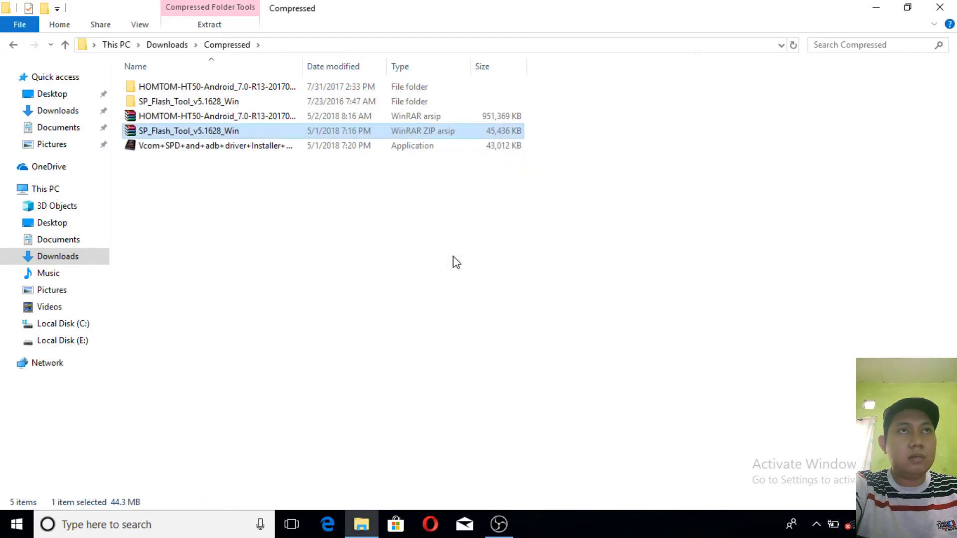
{"action": "left_click", "coordinate": [184, 102]}
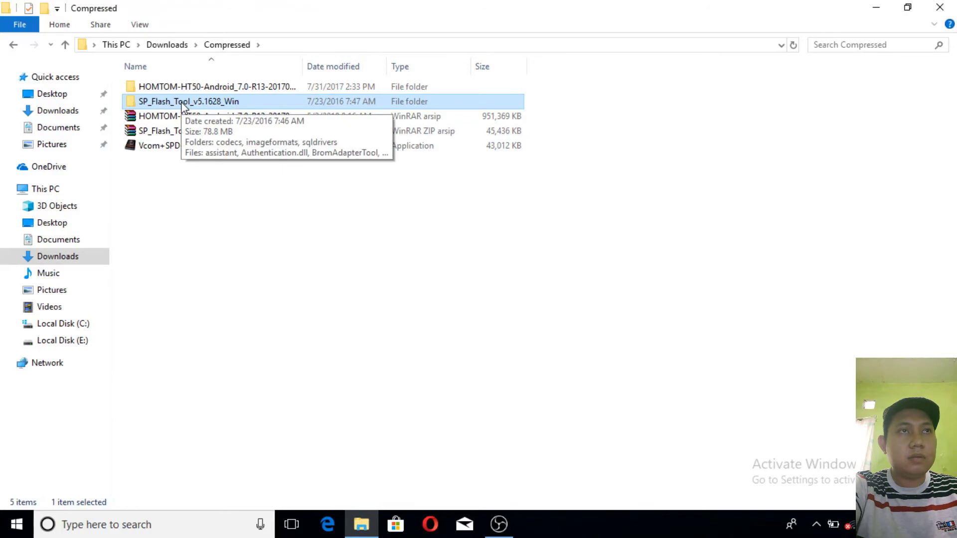
{"action": "double_click", "coordinate": [185, 103]}
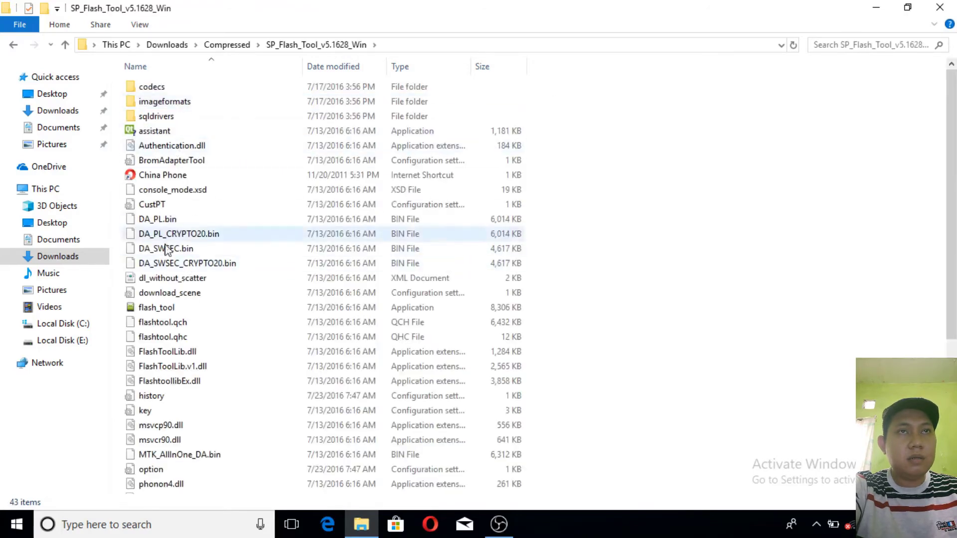
{"action": "double_click", "coordinate": [155, 309]}
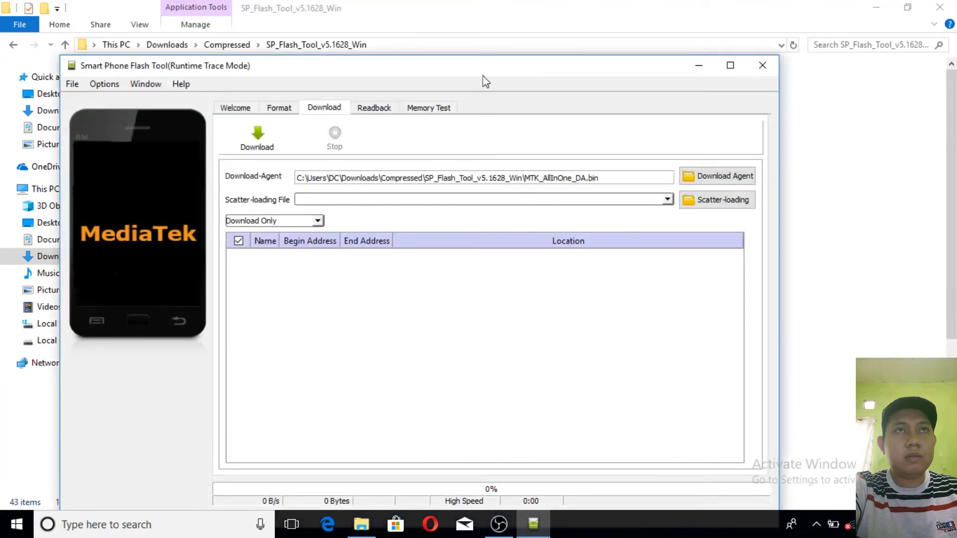
{"action": "left_click_drag", "start_coordinate": [481, 67], "coordinate": [548, 22]}
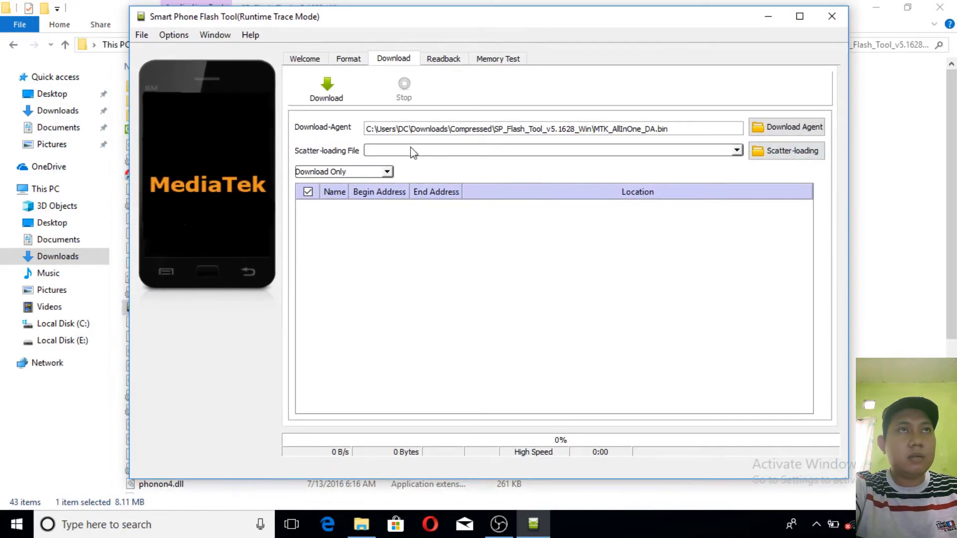
{"action": "left_click", "coordinate": [99, 6]}
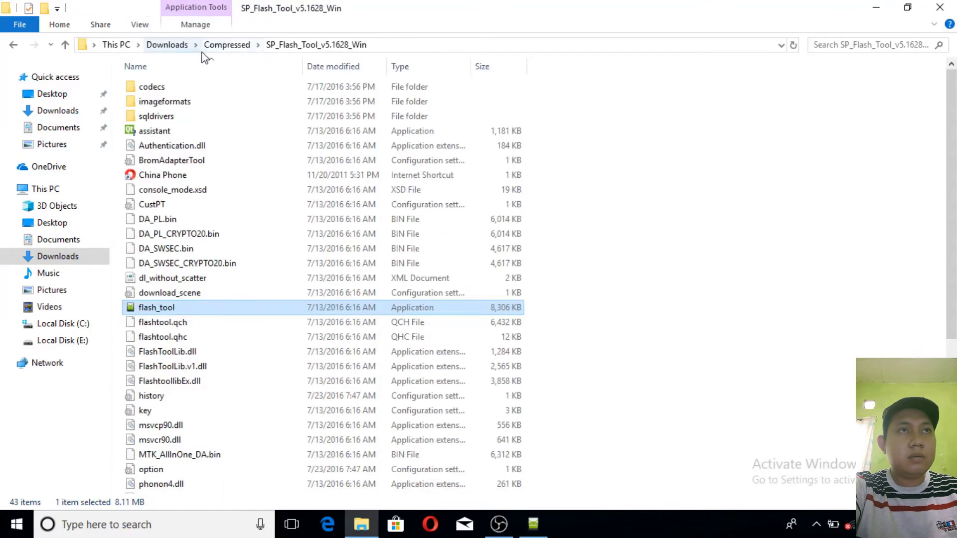
{"action": "left_click", "coordinate": [217, 49]}
{"action": "left_click", "coordinate": [191, 89]}
{"action": "double_click", "coordinate": [191, 89]}
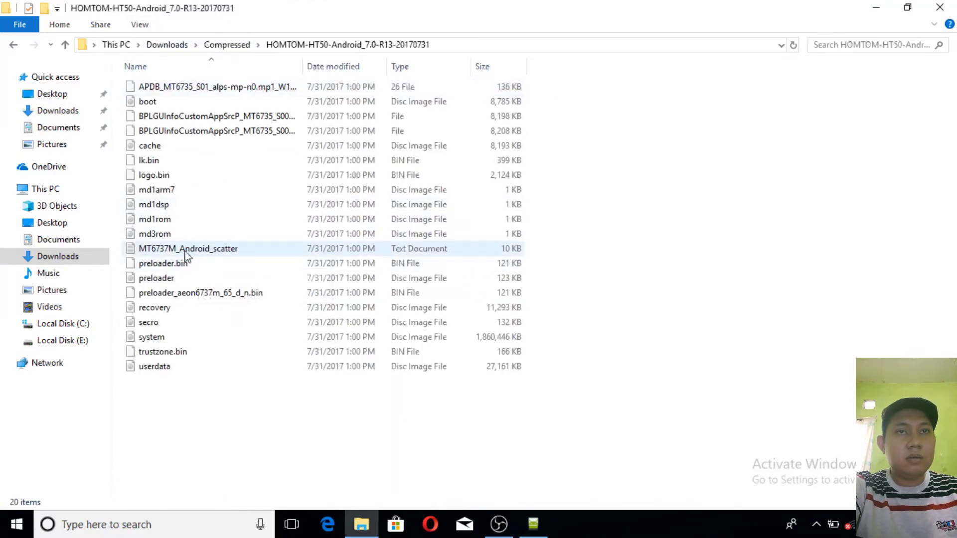
Step: Load MT6737M_Android_scatter from the extracted HOMTOM-HT50 firmware folder as the flash tool's scatter-loading file
{"action": "left_click", "coordinate": [533, 525]}
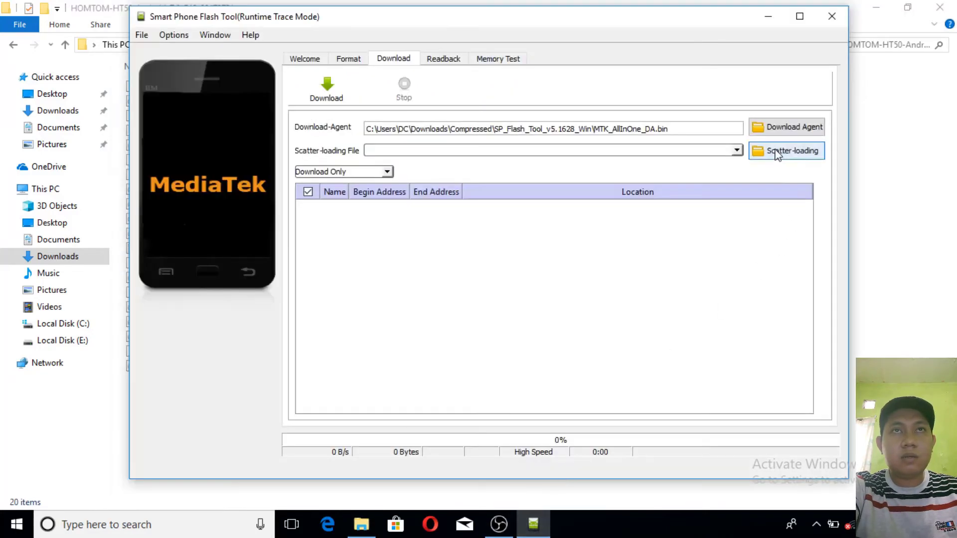
{"action": "left_click", "coordinate": [777, 155]}
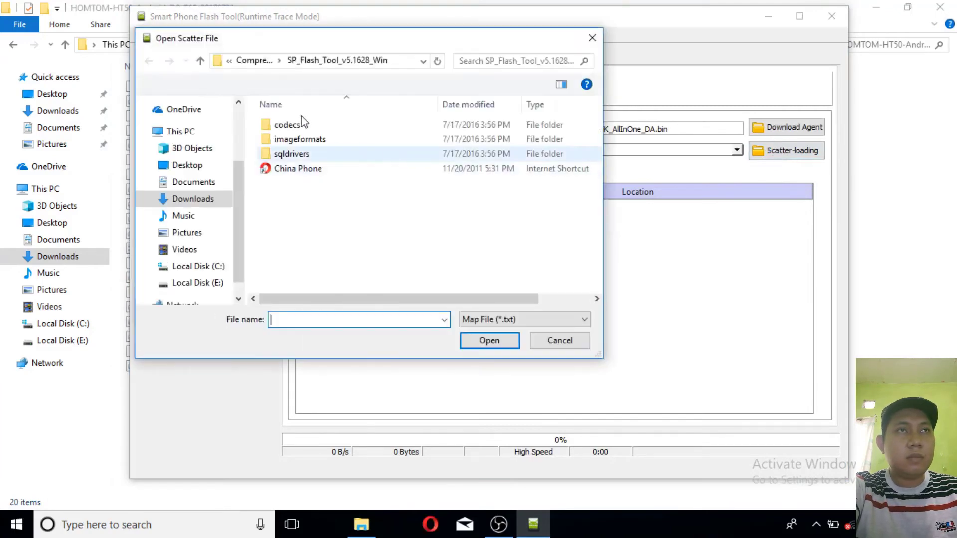
{"action": "left_click", "coordinate": [187, 201]}
{"action": "double_click", "coordinate": [295, 125]}
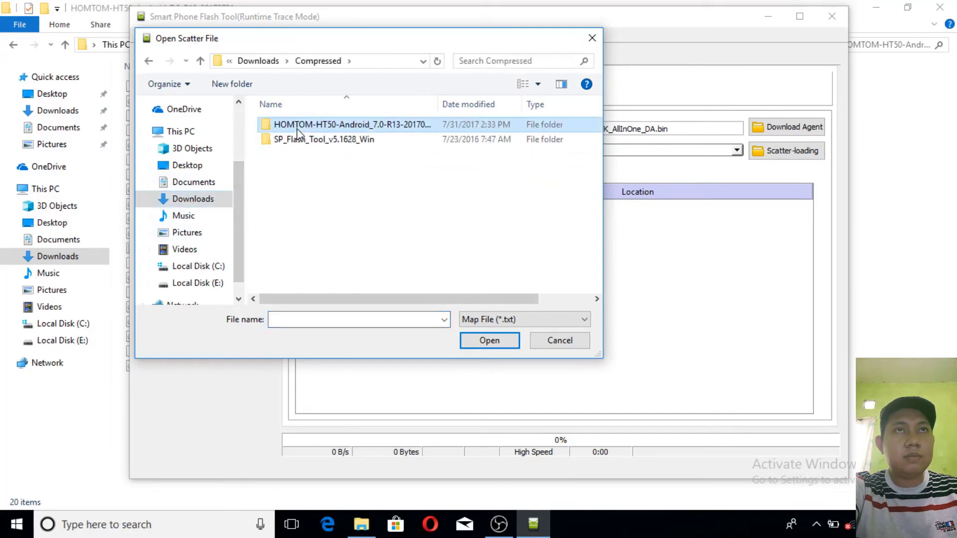
{"action": "double_click", "coordinate": [298, 127]}
{"action": "double_click", "coordinate": [298, 127]}
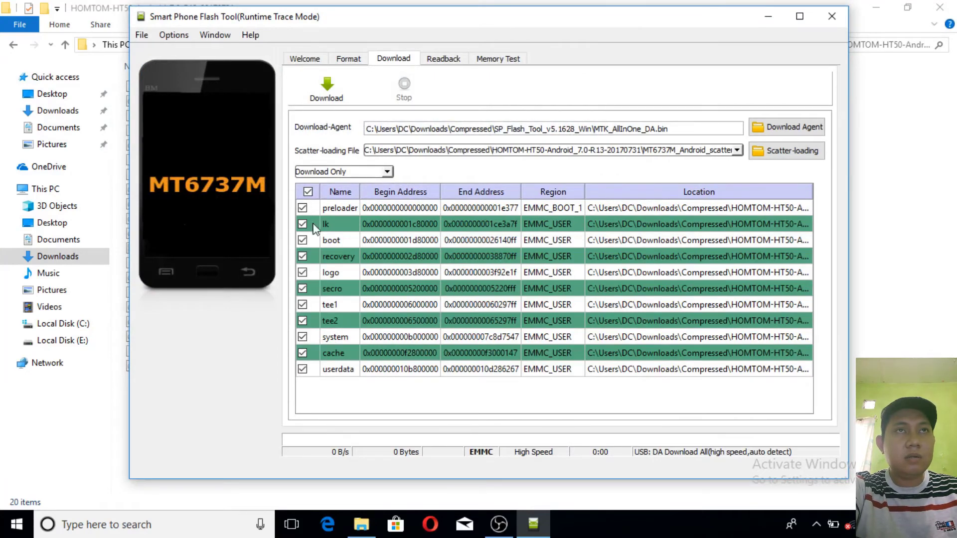
Step: Switch the flashing mode to Format All + Download, start the firmware download with all partitions selected, and stop it
{"action": "left_click", "coordinate": [389, 173]}
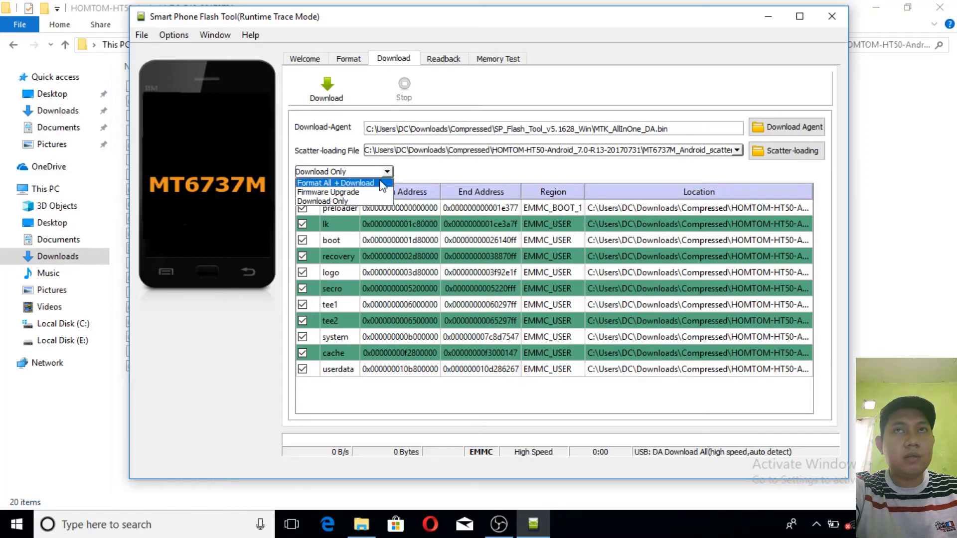
{"action": "left_click", "coordinate": [375, 199]}
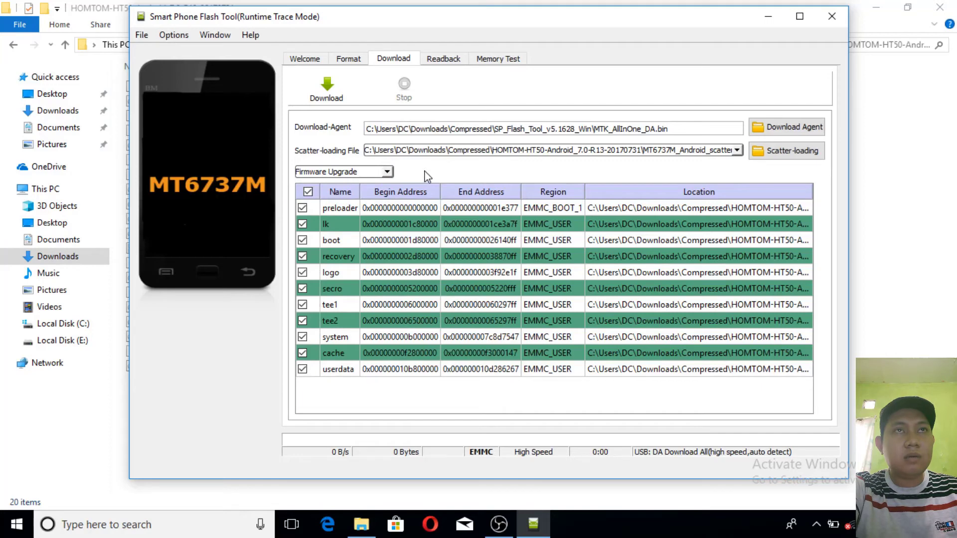
{"action": "left_click", "coordinate": [388, 172]}
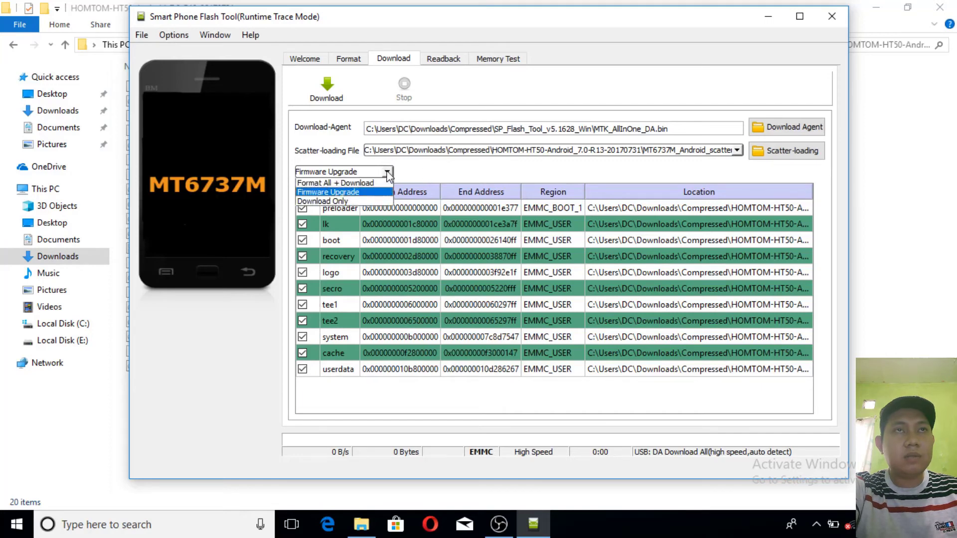
{"action": "left_click", "coordinate": [373, 186]}
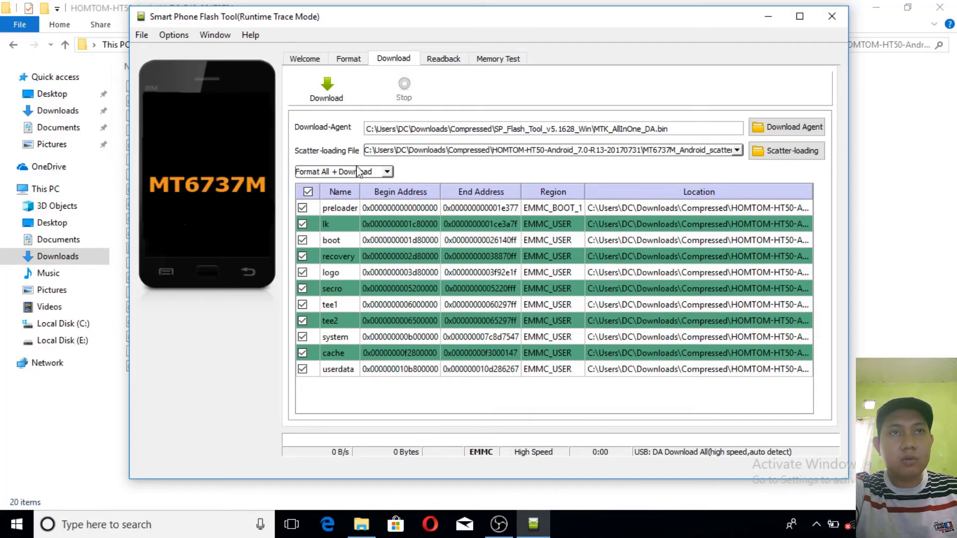
{"action": "left_click", "coordinate": [325, 85]}
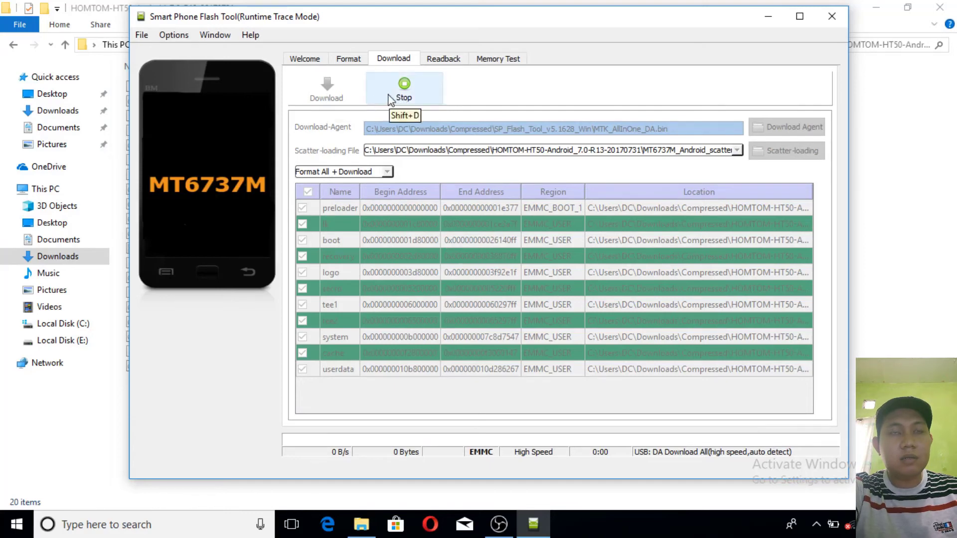
{"action": "left_click", "coordinate": [414, 97]}
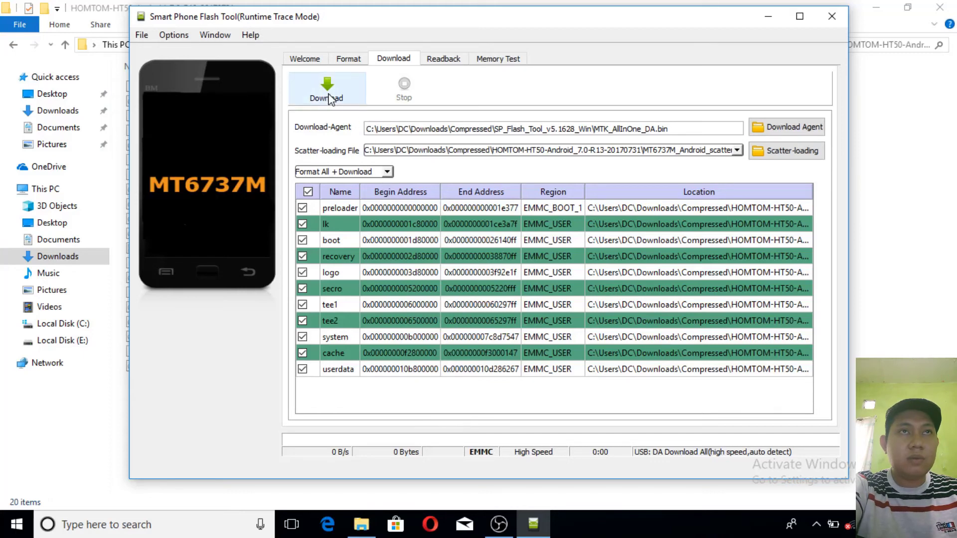
Step: Set the flashing mode to Download Only, start the firmware download for all listed partitions, and stop it
{"action": "left_click", "coordinate": [385, 172]}
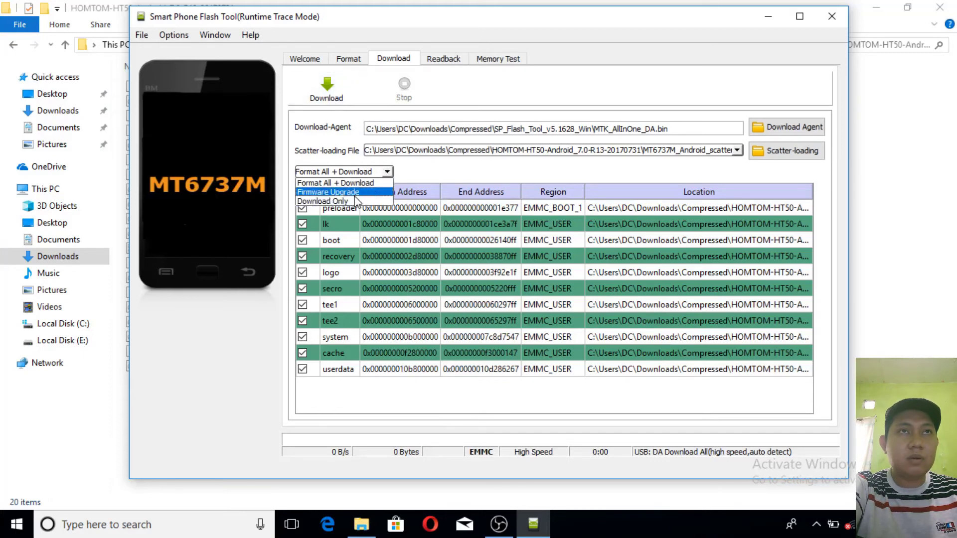
{"action": "left_click", "coordinate": [354, 192]}
{"action": "left_click", "coordinate": [387, 172]}
{"action": "left_click", "coordinate": [361, 200]}
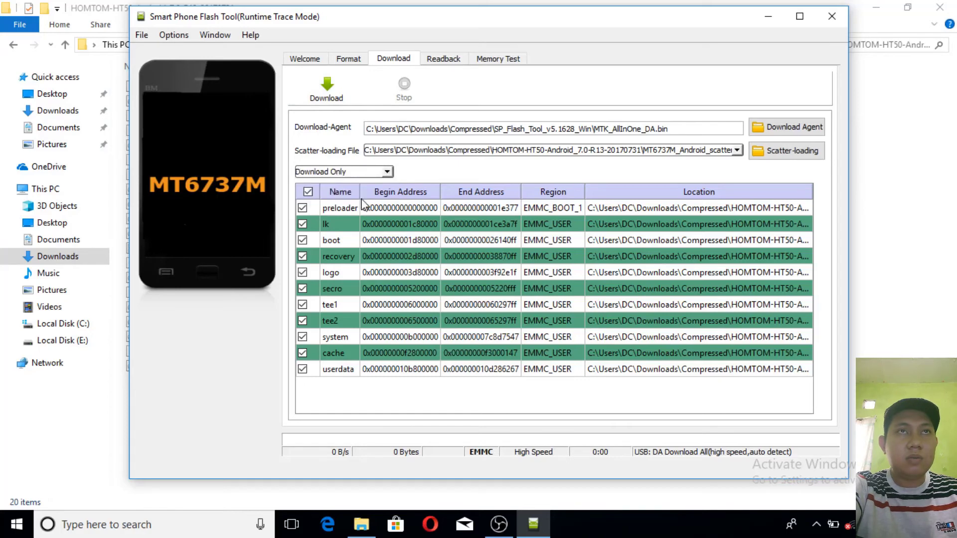
{"action": "left_click", "coordinate": [329, 95]}
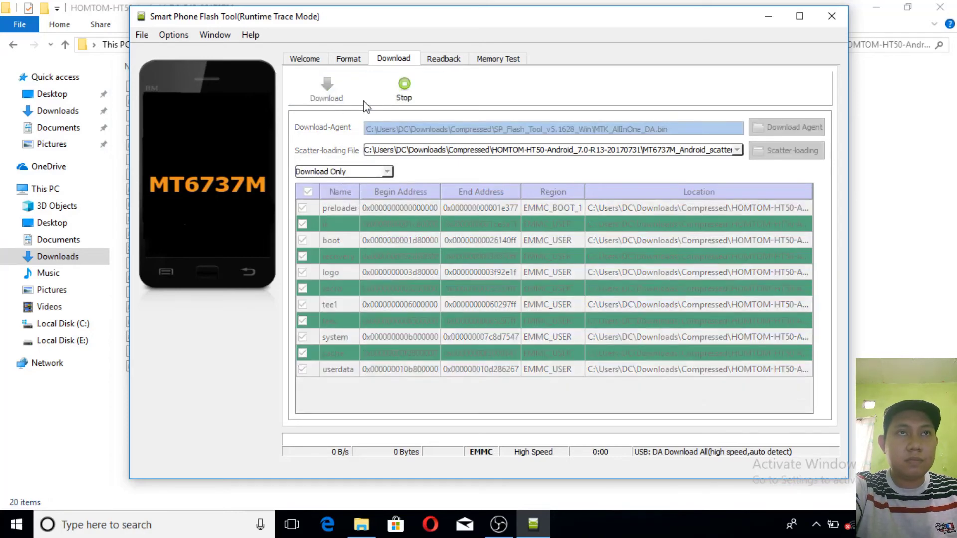
{"action": "left_click", "coordinate": [404, 86]}
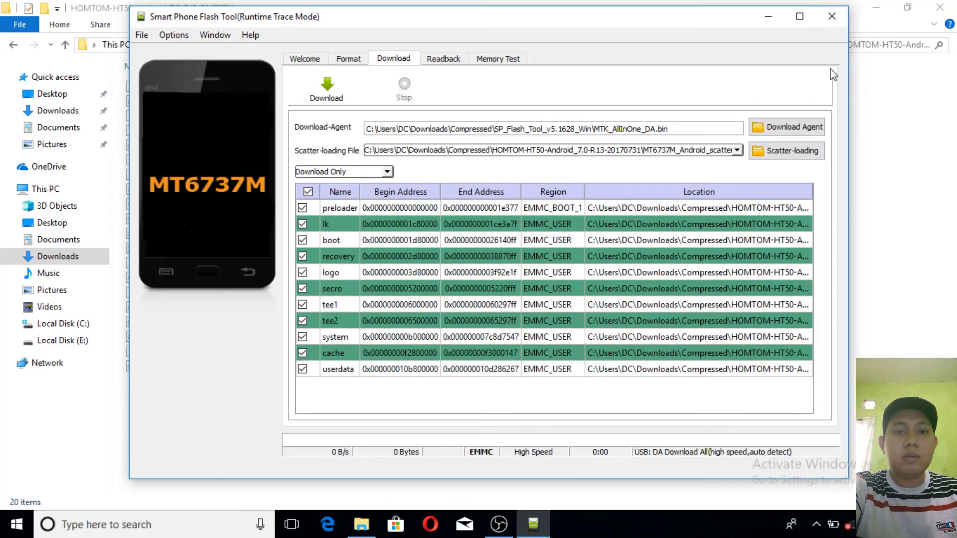
Step: Close the flash tool and go back from the firmware folder to the Compressed folder in Downloads
{"action": "left_click", "coordinate": [832, 17]}
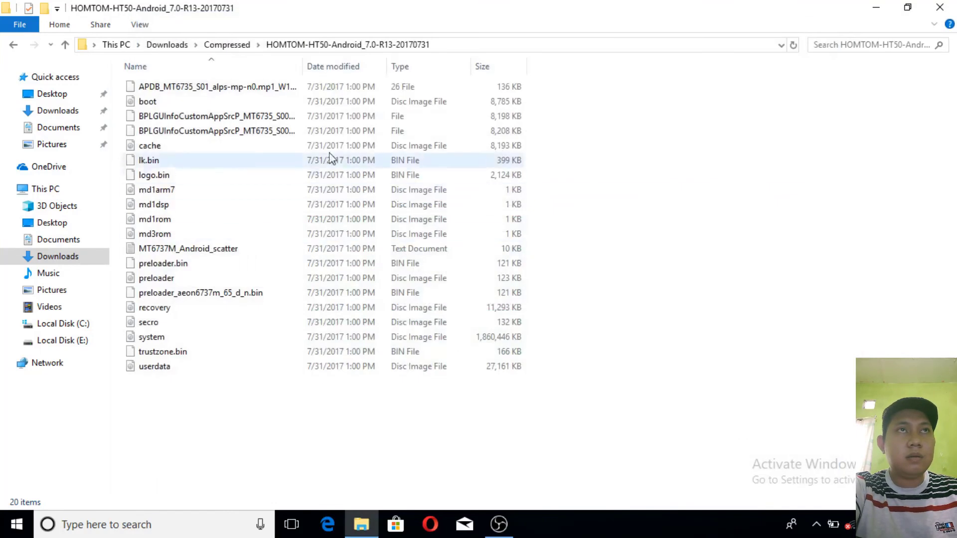
{"action": "left_click", "coordinate": [208, 46]}
{"action": "left_click", "coordinate": [325, 229]}
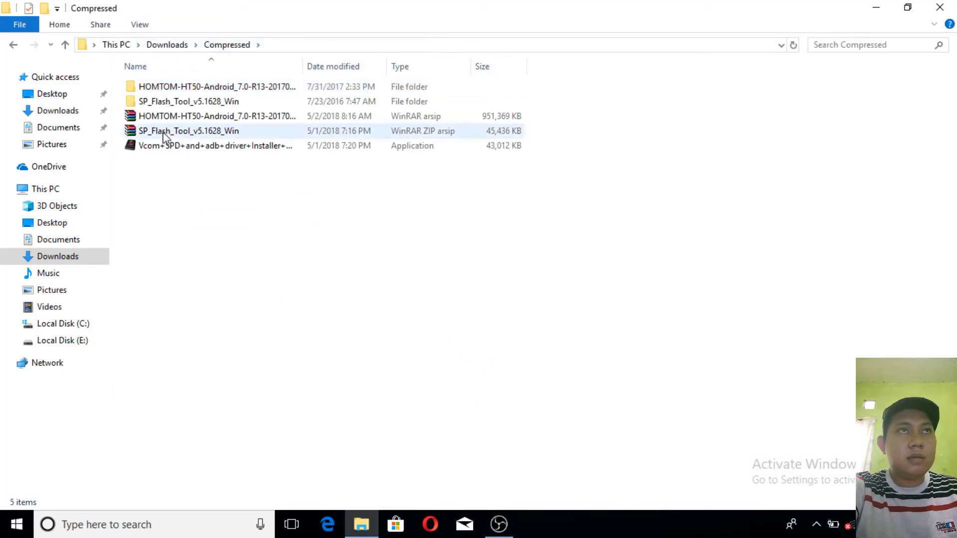
{"action": "left_click", "coordinate": [170, 45]}
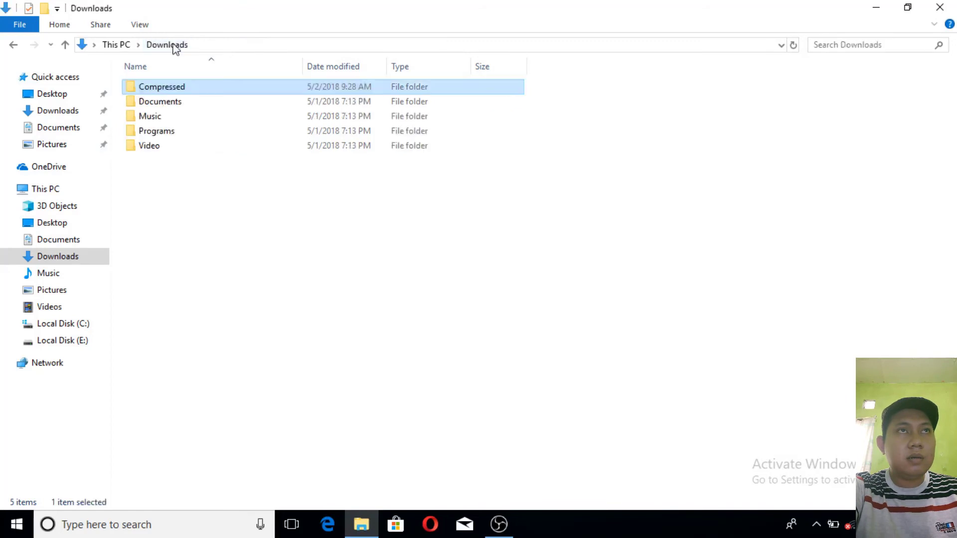
{"action": "double_click", "coordinate": [181, 88]}
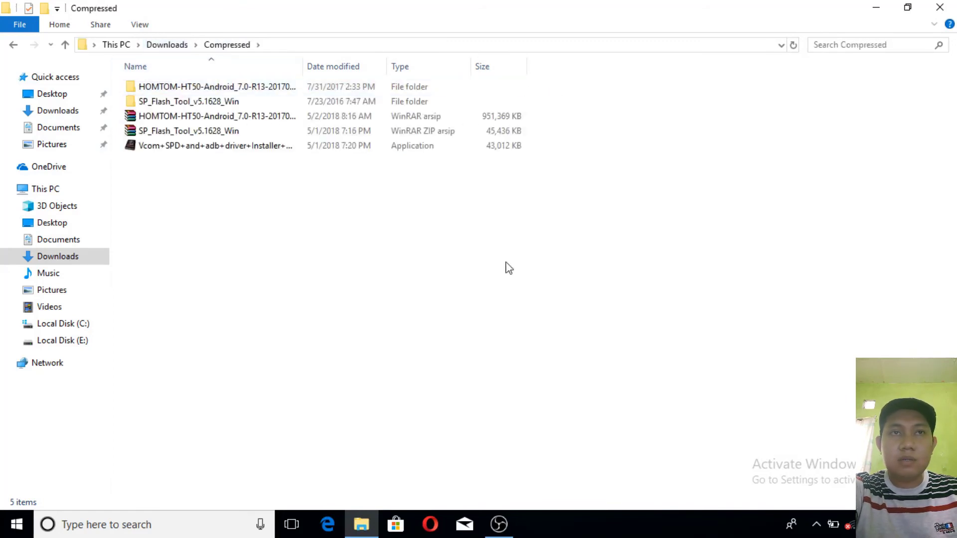